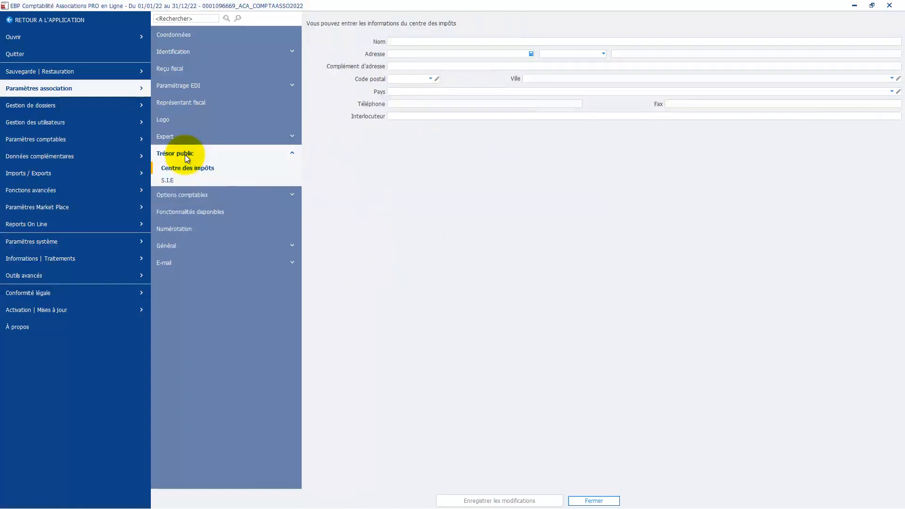
Review the S.I.E tax office details, and set the À nouveaux generation mode to "À la clôture d'un exercice" in the accounting options
click(173, 179)
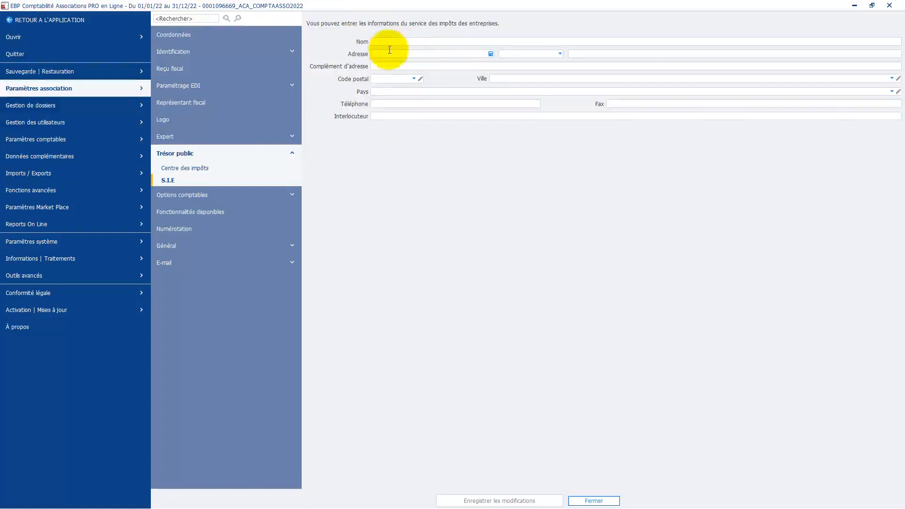
click(196, 195)
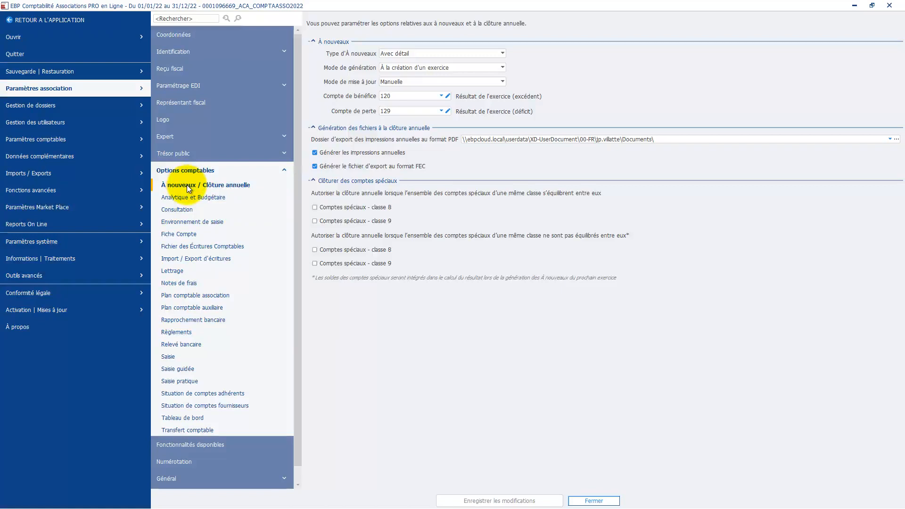
click(398, 67)
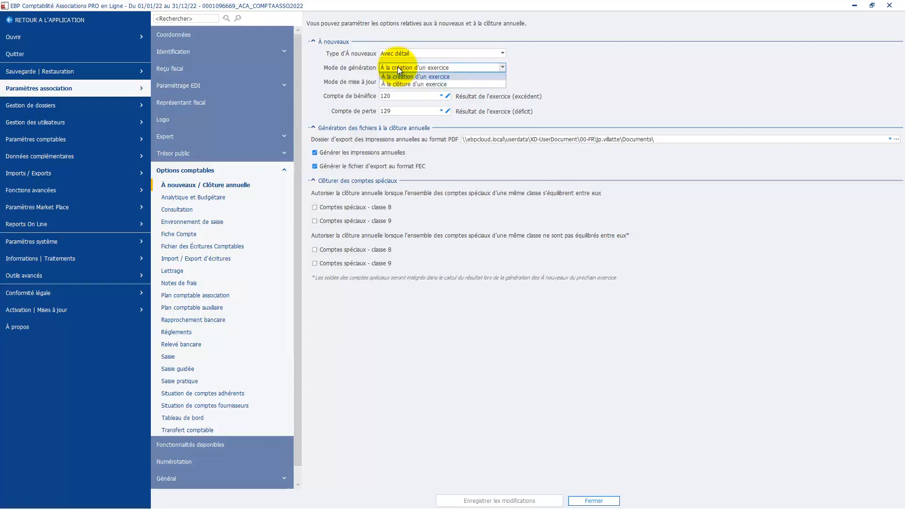
click(404, 82)
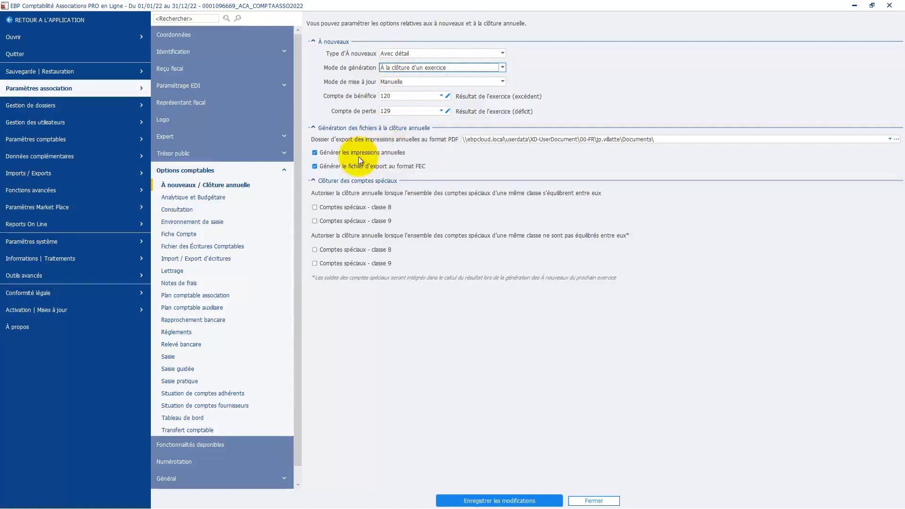
Review the Analytique et Budgétaire, Consultation and Environnement de saisie accounting options
click(197, 199)
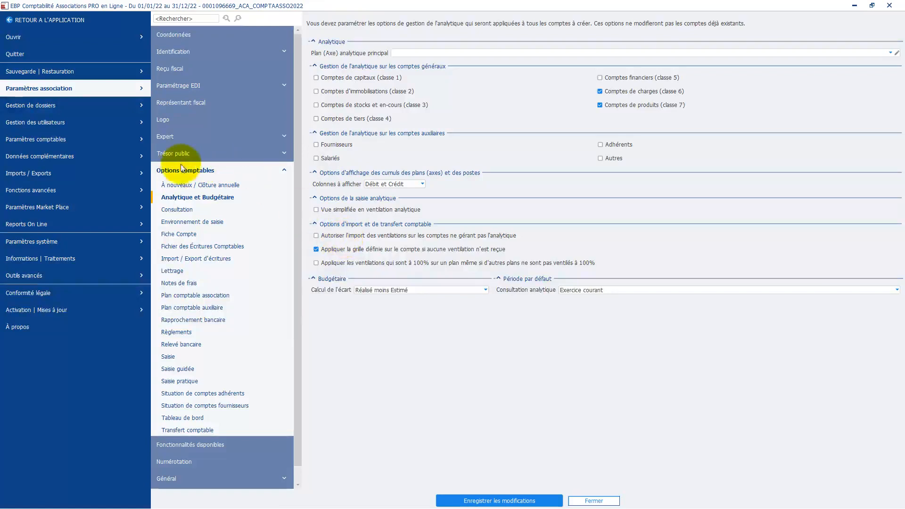
click(177, 212)
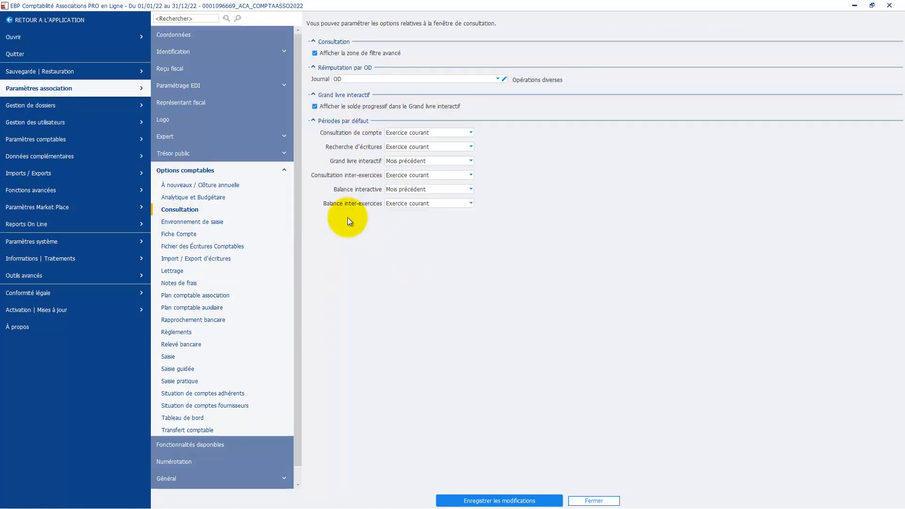
click(228, 223)
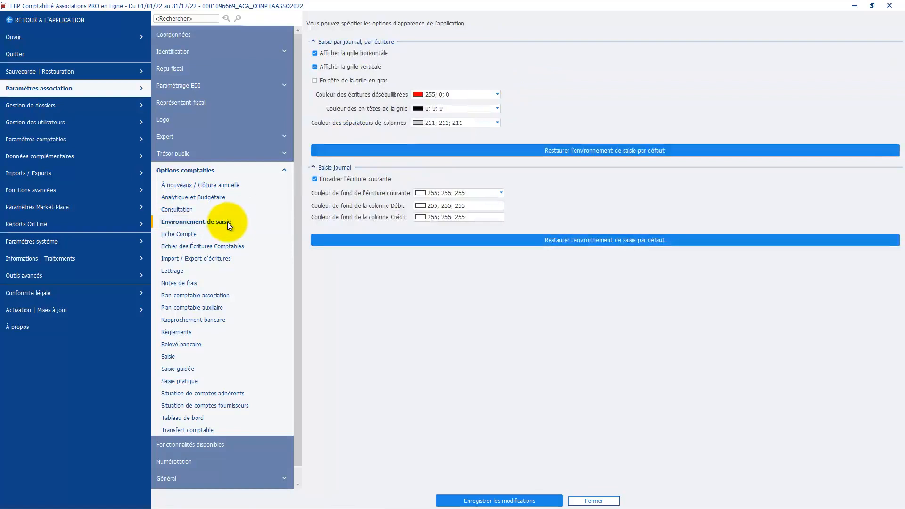
Enable Lettrage approché for Adhérents, Fournisseurs and Autres tiers in the Fiche Compte default options
click(199, 234)
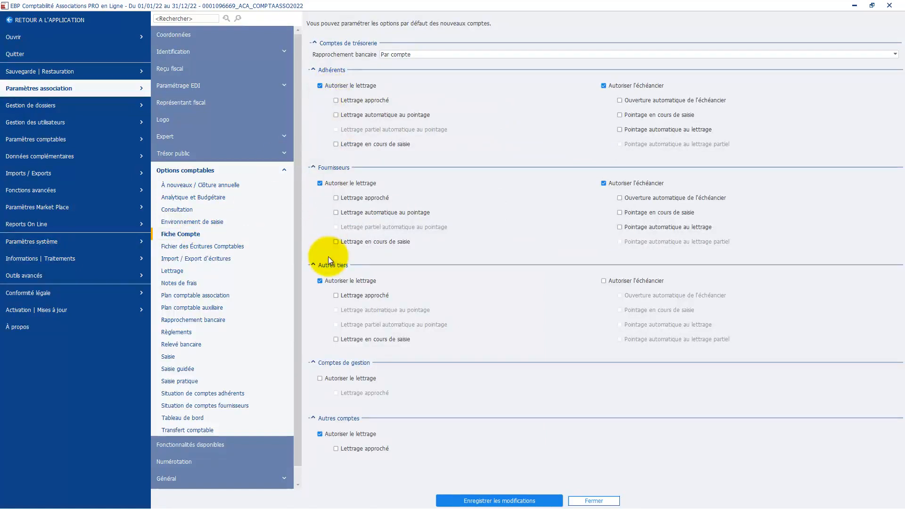
click(335, 98)
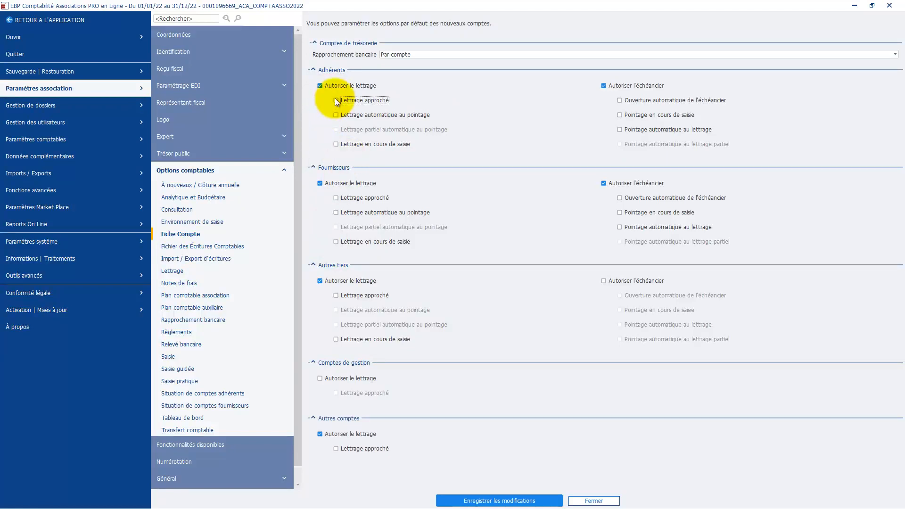
click(336, 200)
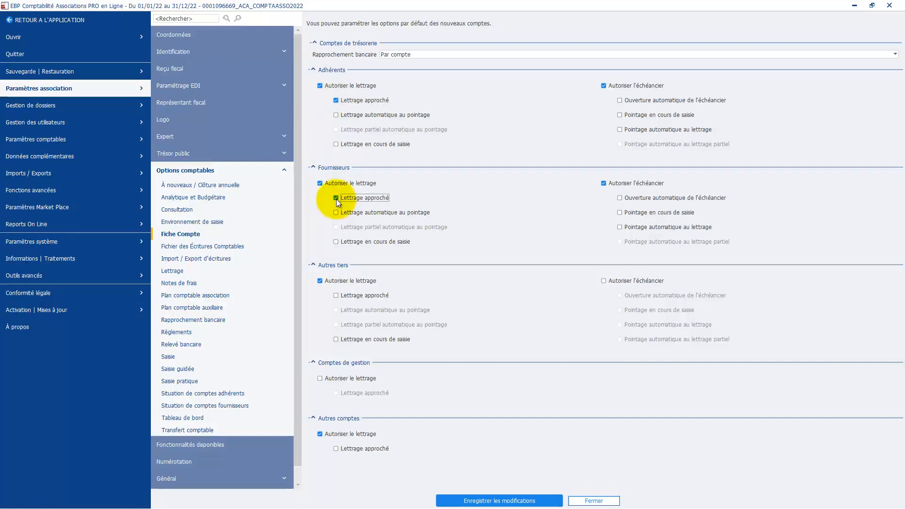
click(337, 296)
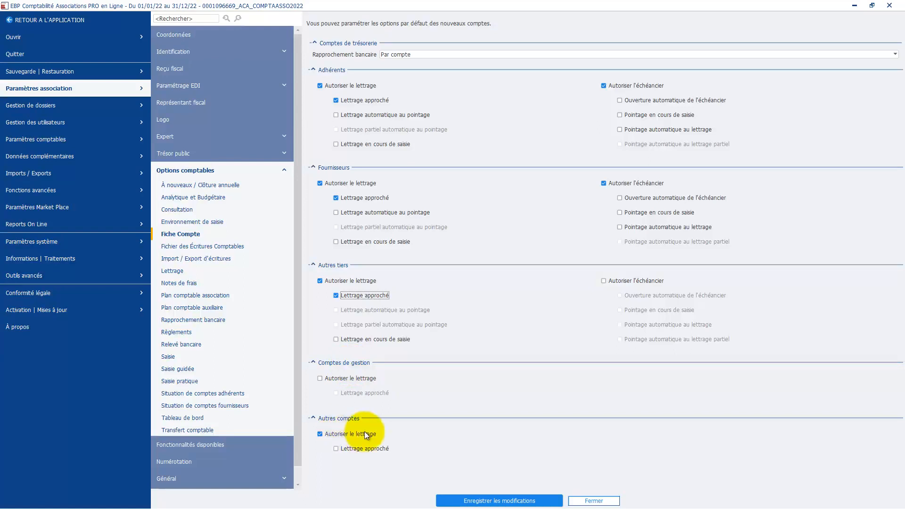
Review the FEC and import/export options, and set the Écart maximum for Lettrage approché to 1,00
click(182, 248)
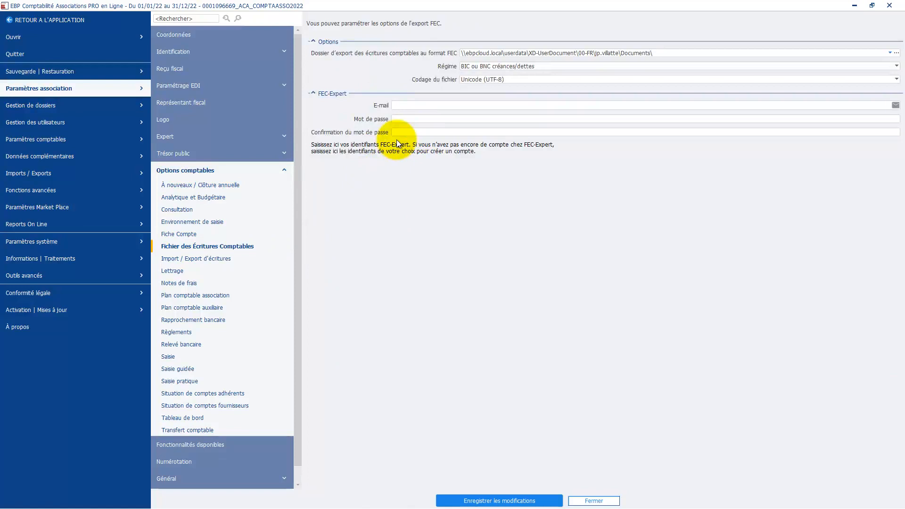
click(205, 259)
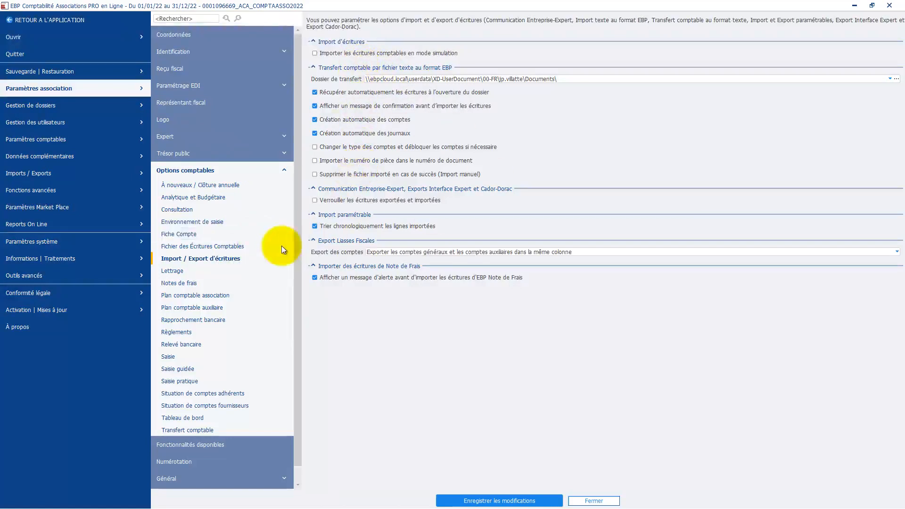
click(173, 271)
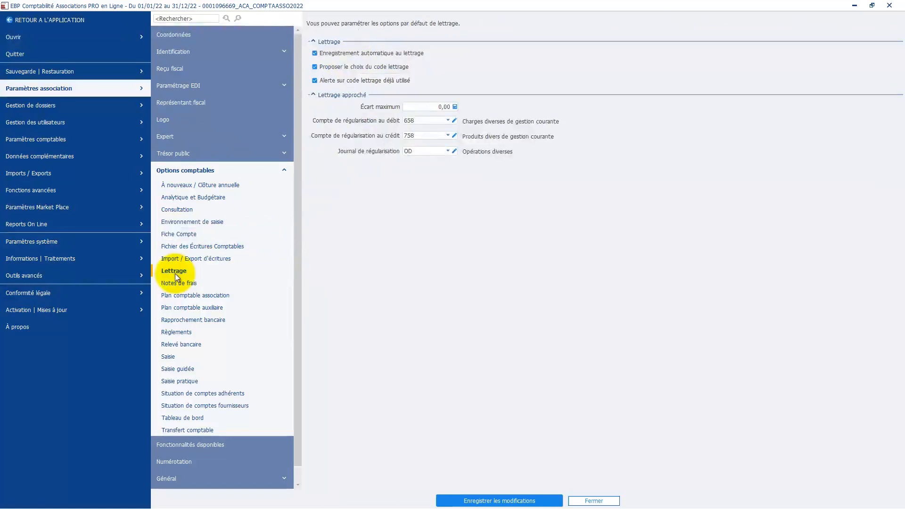
click(431, 106)
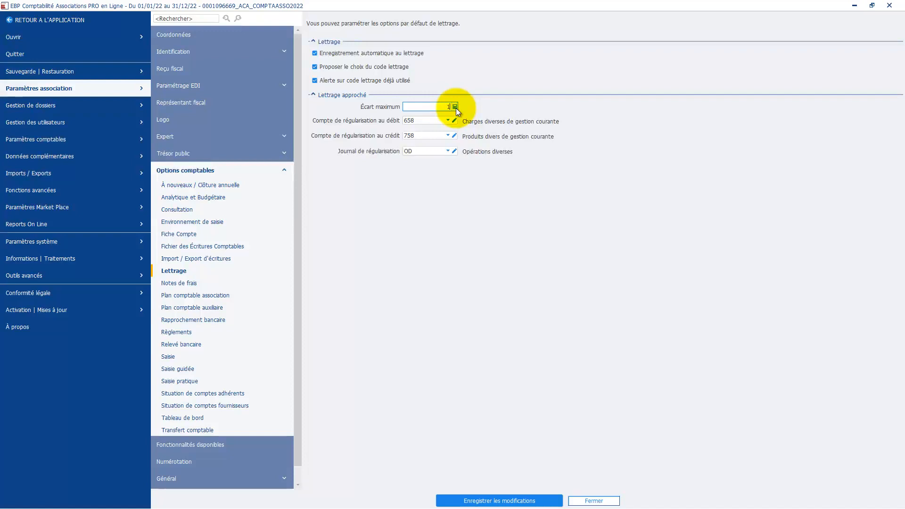
key(Tab)
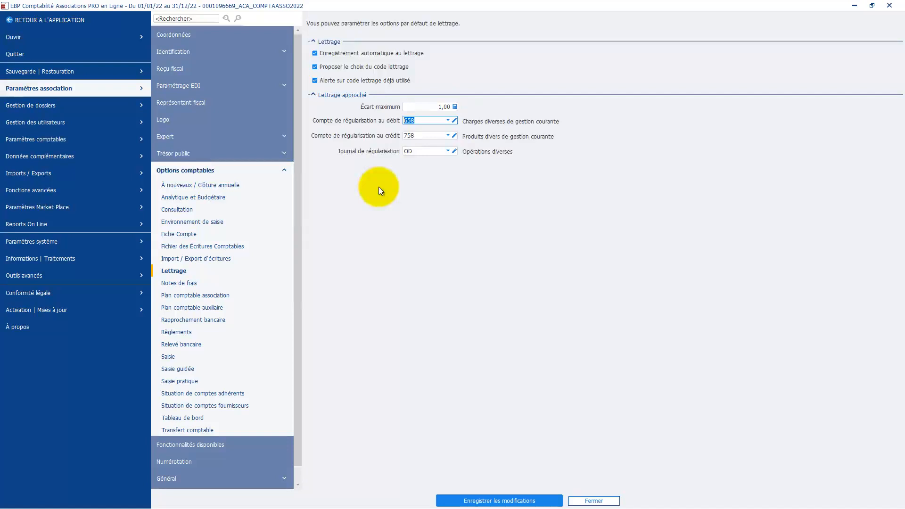
Review the options for Notes de frais, Plan comptable association, Plan comptable auxiliaire and Rapprochement bancaire
click(187, 288)
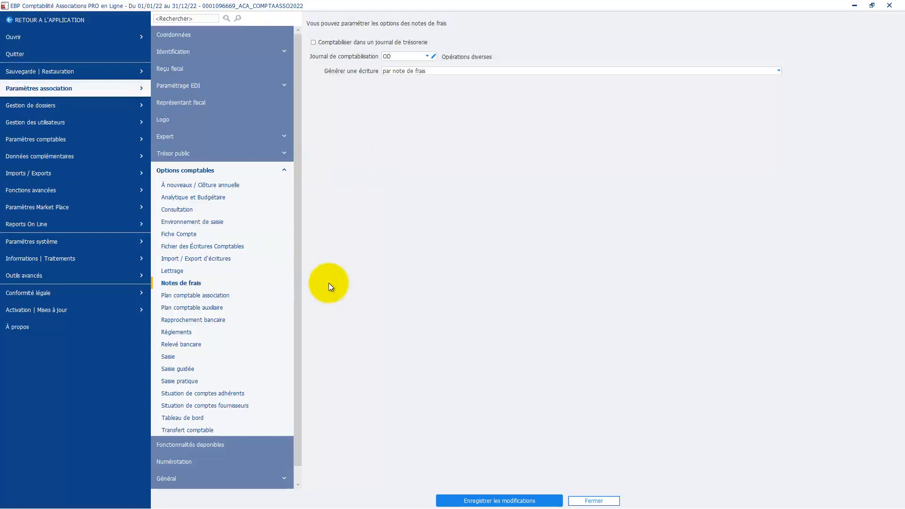
click(211, 297)
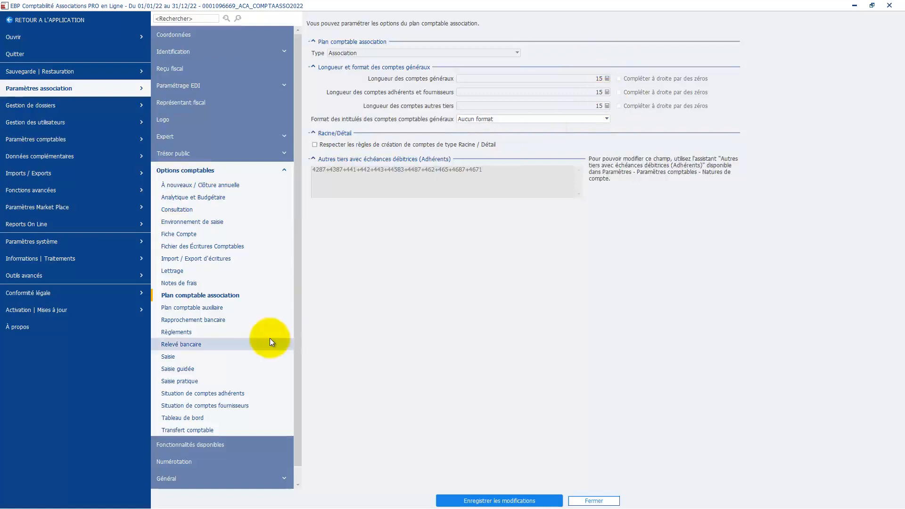
click(213, 307)
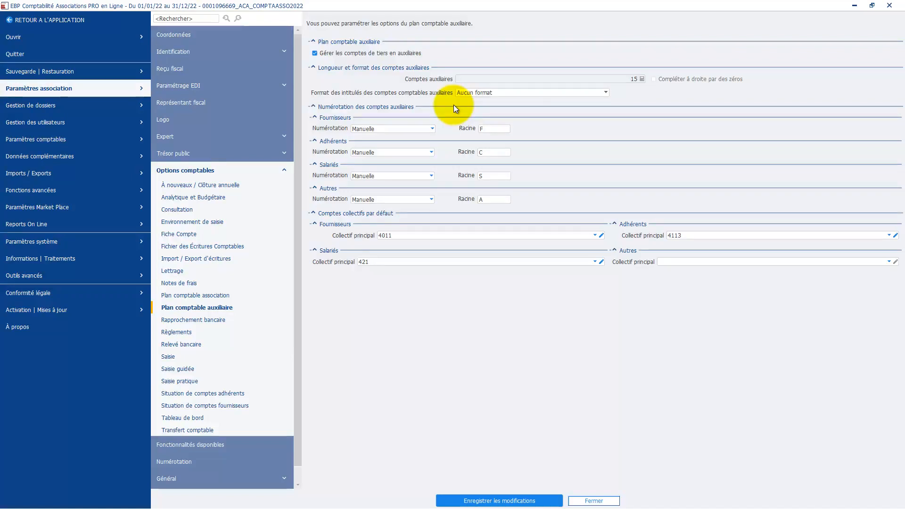
click(211, 321)
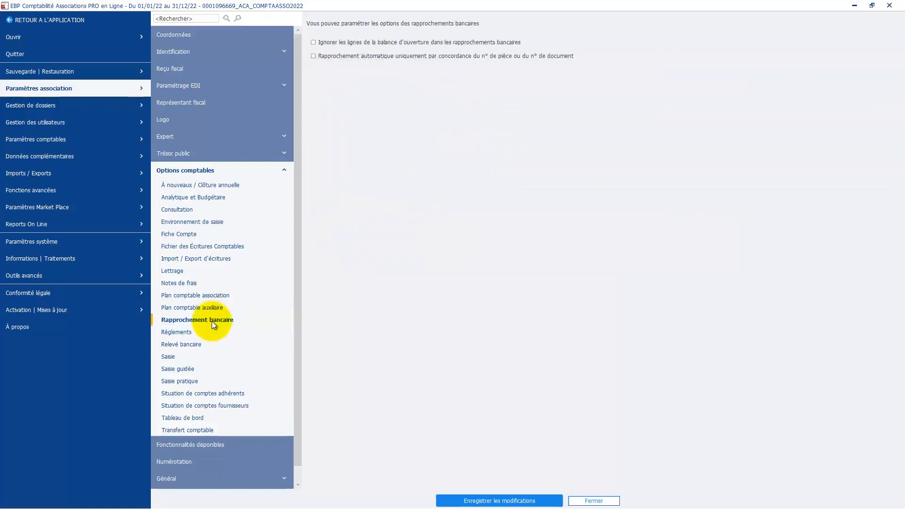
Add a new default bank in the Règlements options, with code BNP and name BNP
click(190, 331)
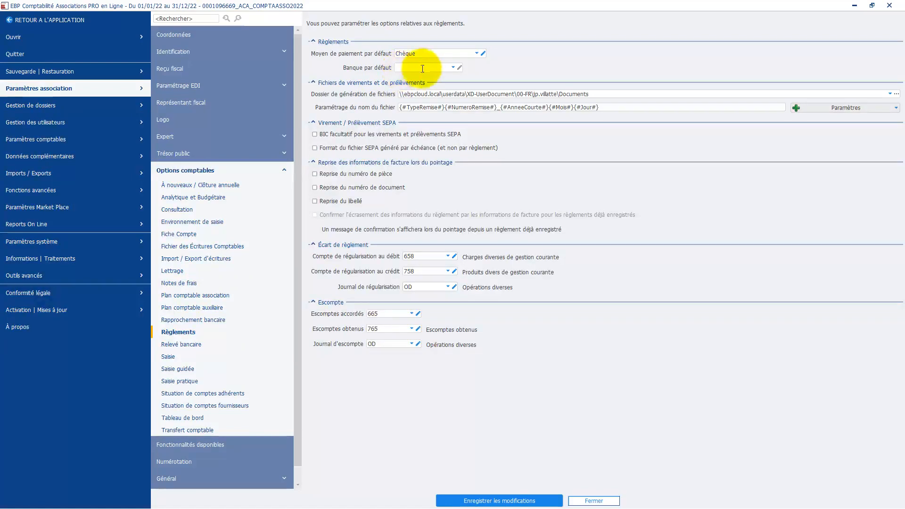
click(453, 69)
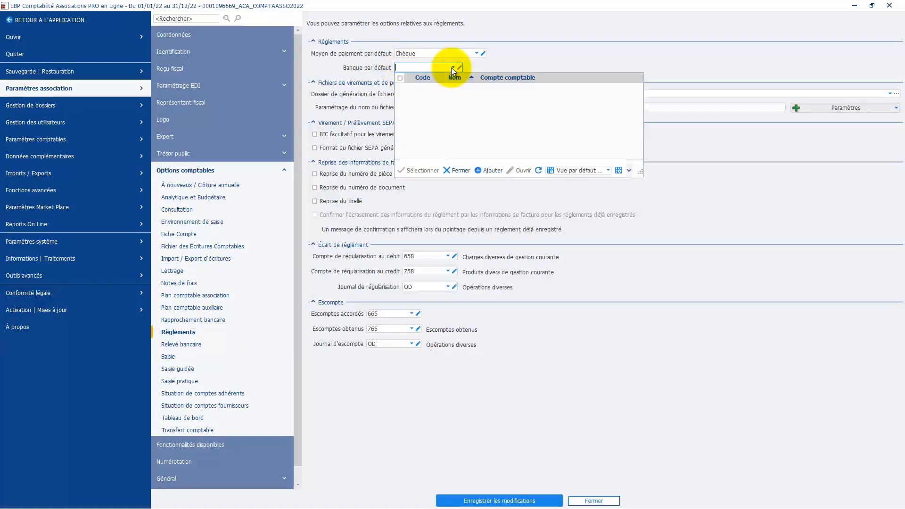
click(489, 172)
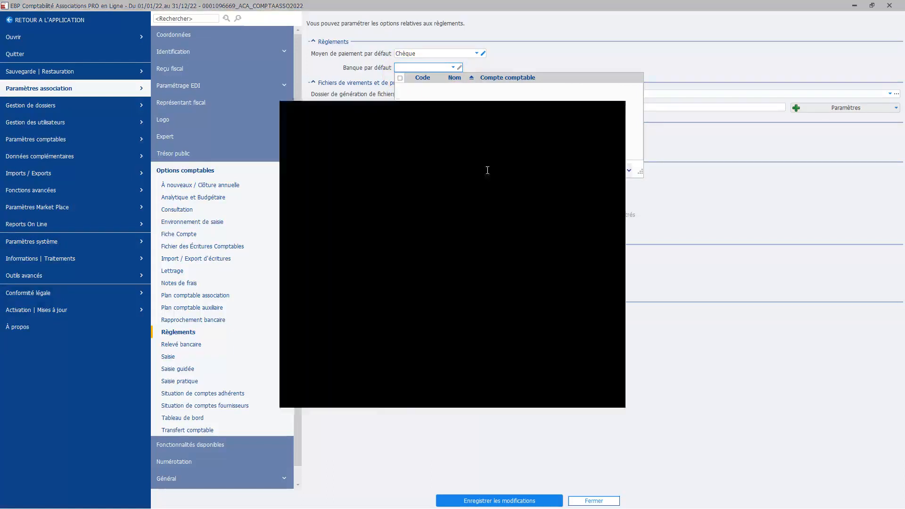
text(BNP)
key(Tab)
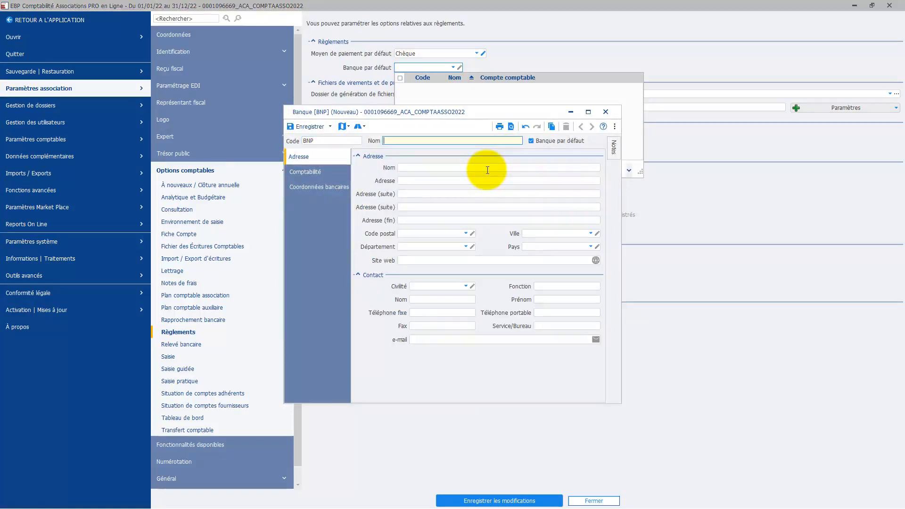
text(BNP)
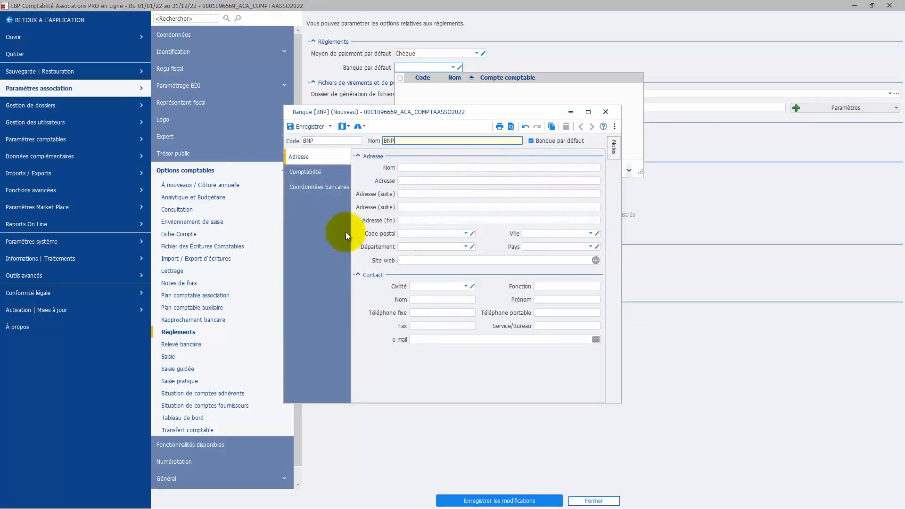
Add a new general account for the BNP bank's Compte comptable and number it 5121
click(315, 173)
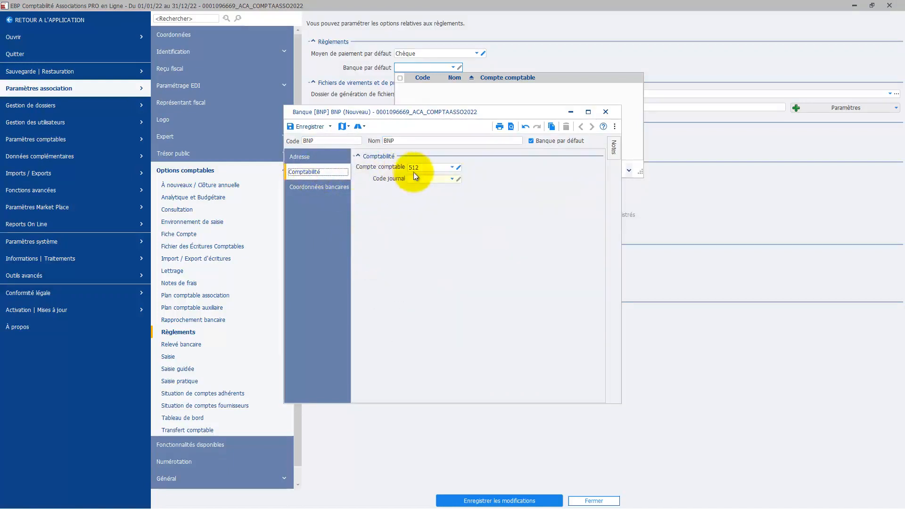
click(452, 168)
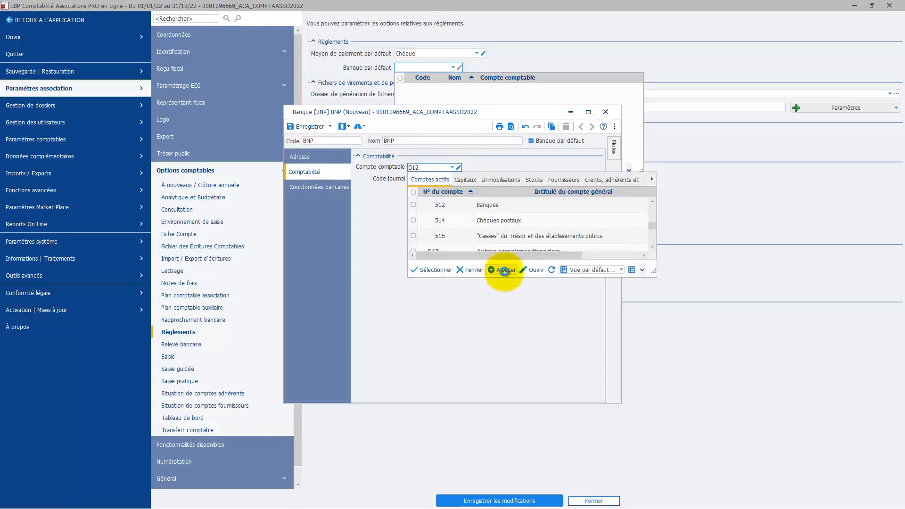
click(505, 272)
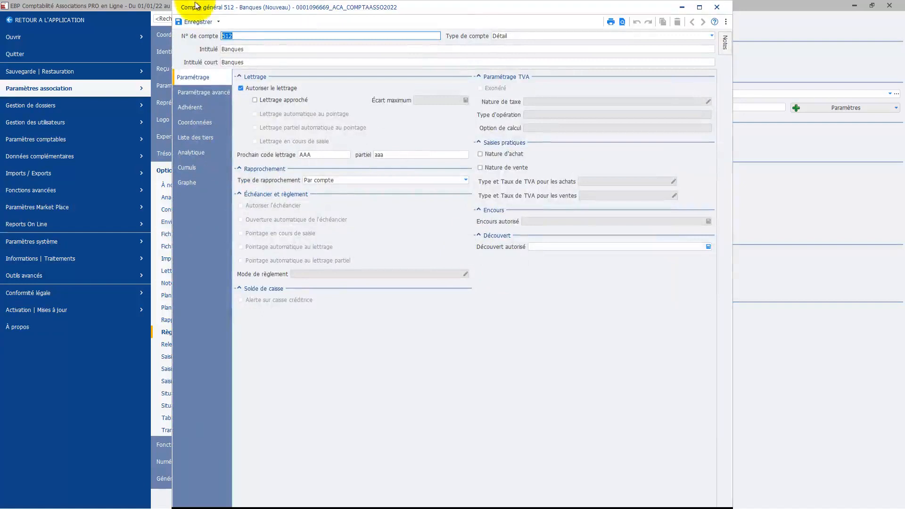
click(240, 37)
text(100)
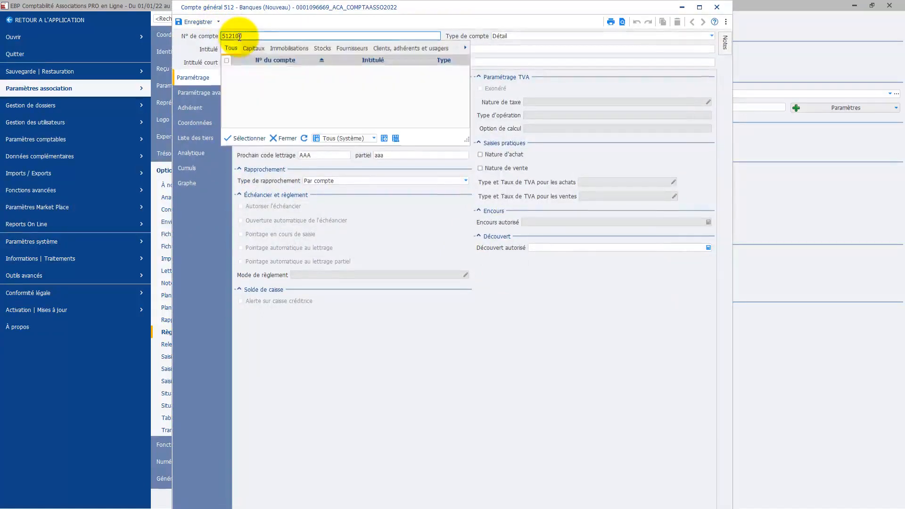
click(285, 138)
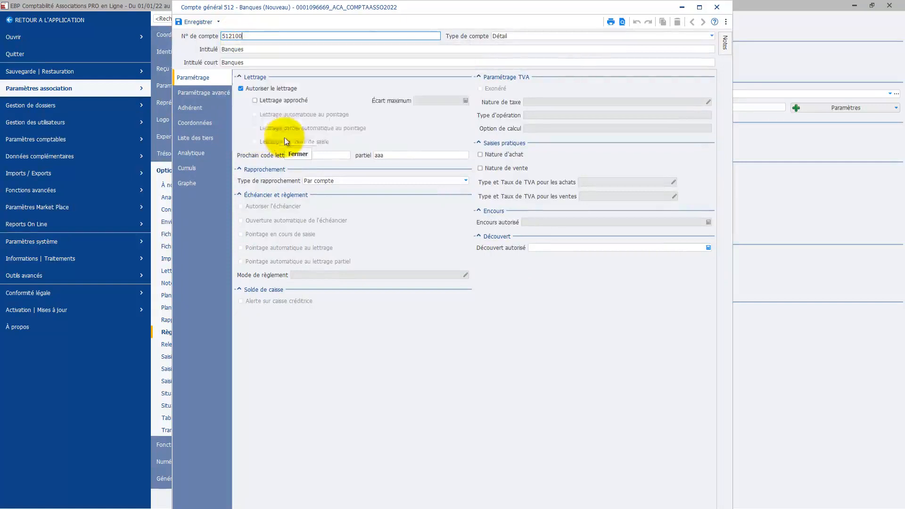
key(BackSpace)
key(BackSpace)
Title general account 5121 BNP, check its Coordonnées page, and save the account
click(258, 49)
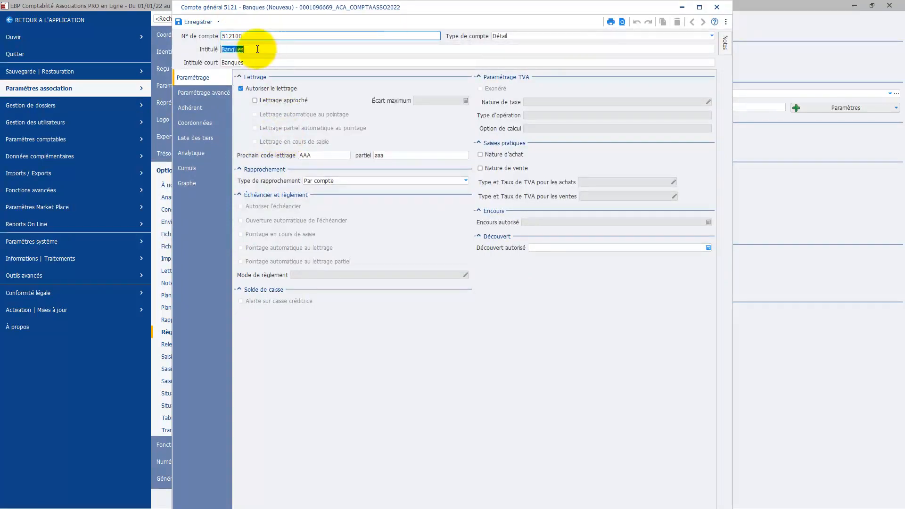
text(BNP)
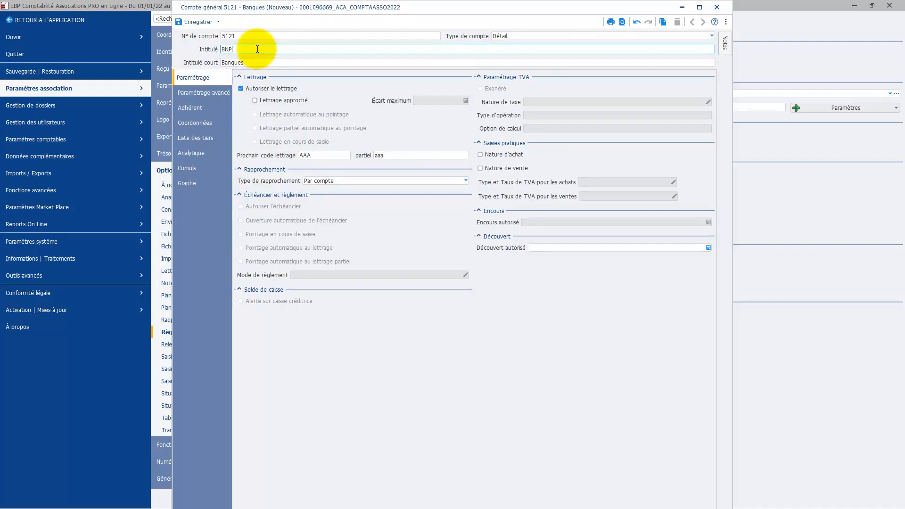
key(Tab)
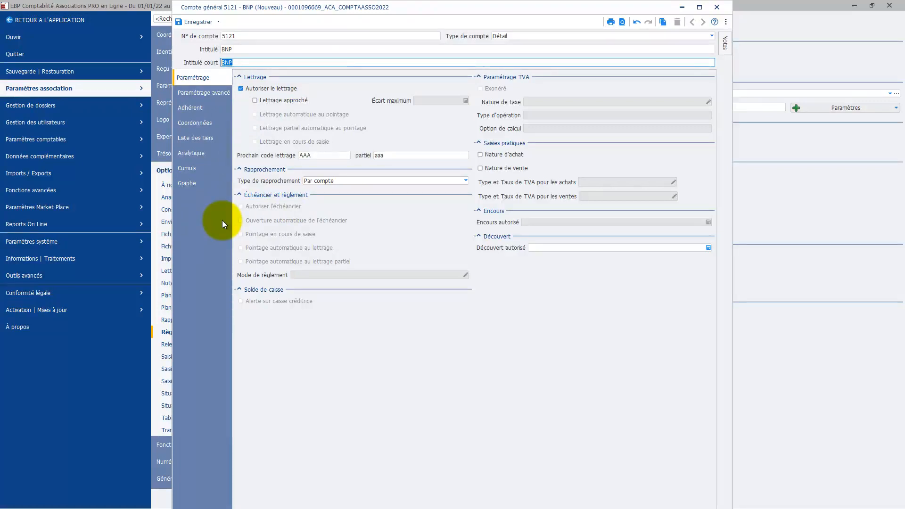
click(201, 126)
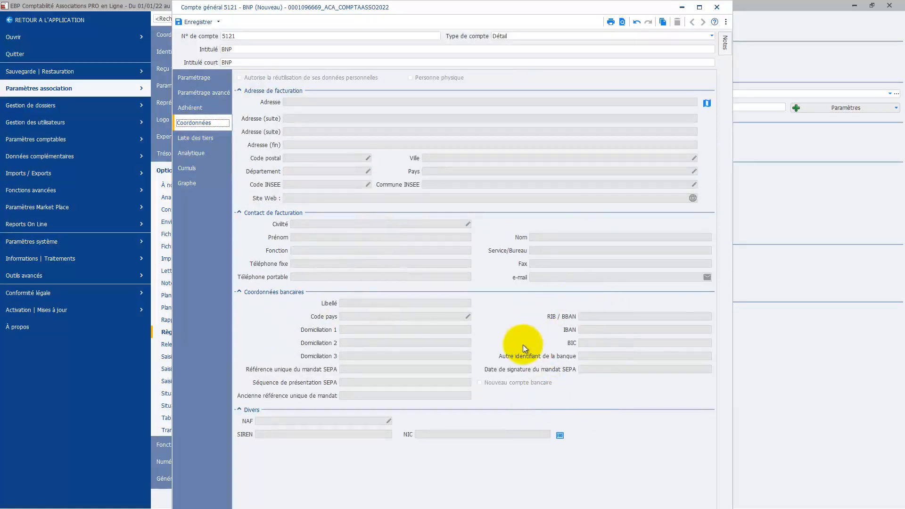
click(191, 21)
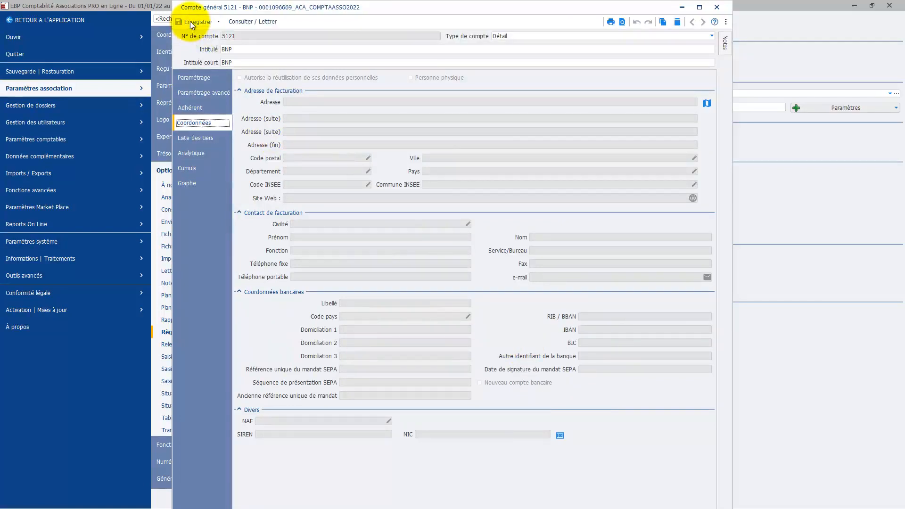
Return to the BNP bank record, set its Code journal to BP, and save and close the bank
click(717, 7)
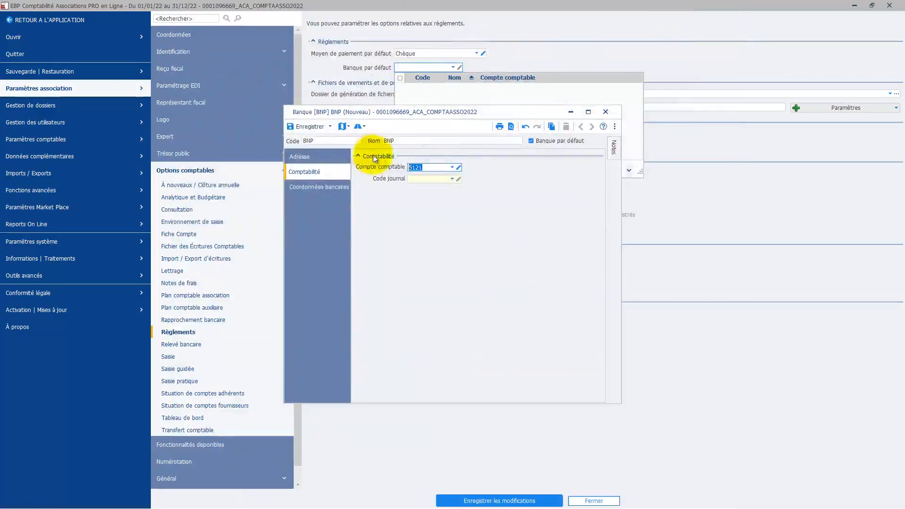
click(452, 178)
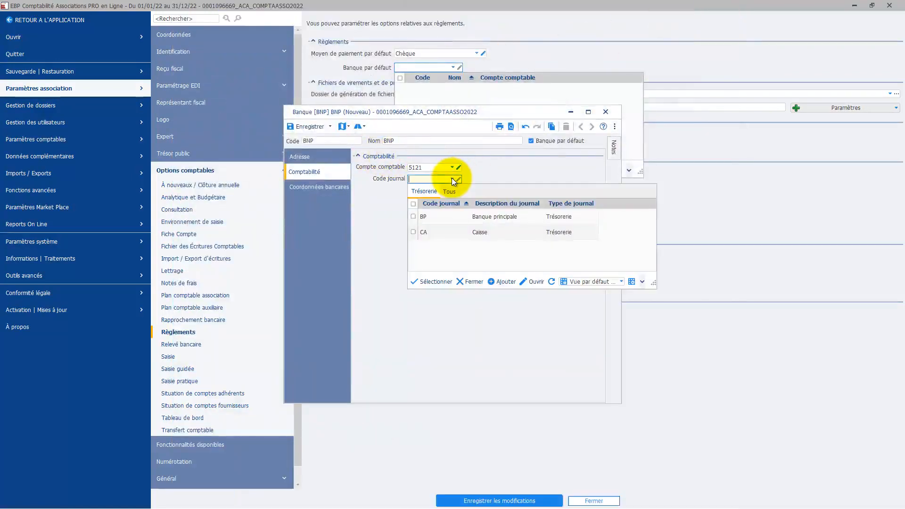
click(428, 219)
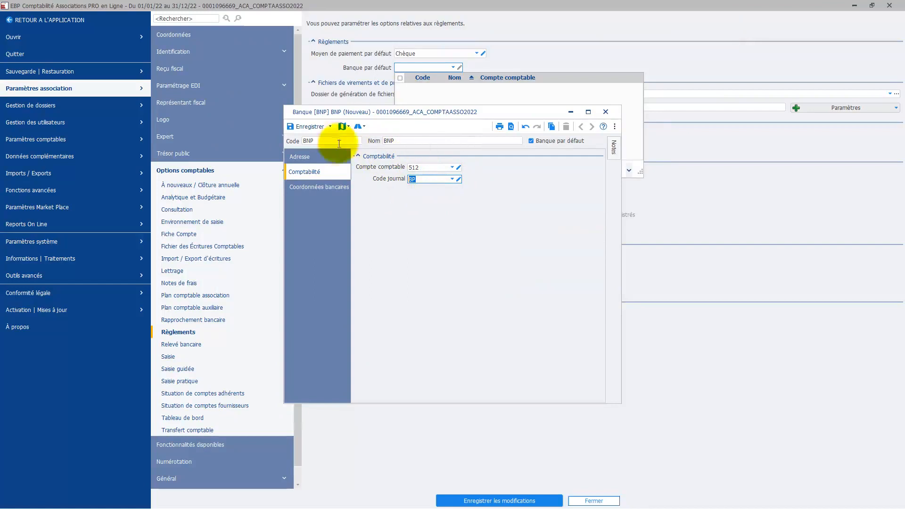
click(307, 127)
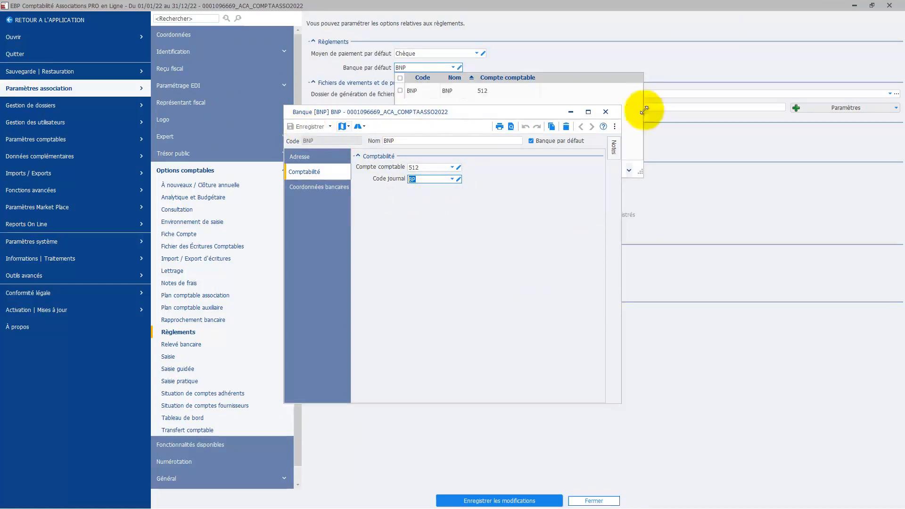
click(606, 113)
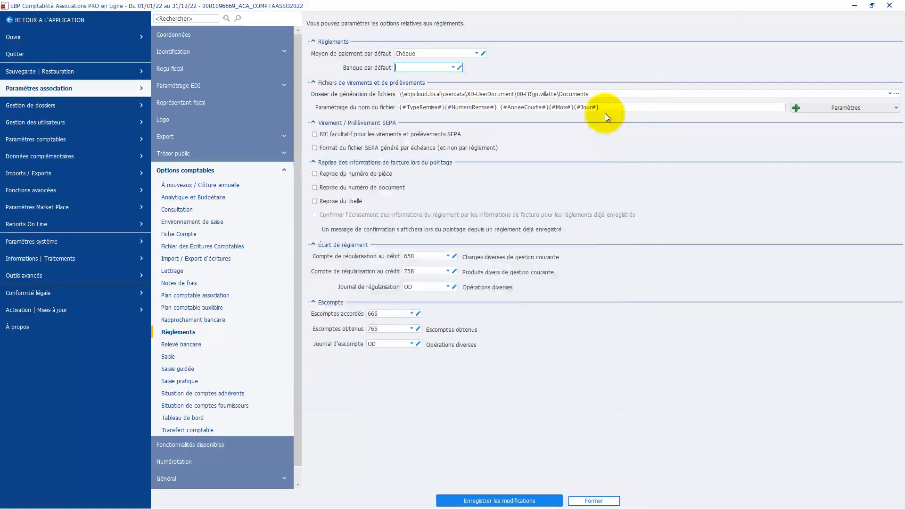
Select BNP as the Banque par défaut for Règlements and check the Relevé bancaire options
click(452, 68)
click(434, 94)
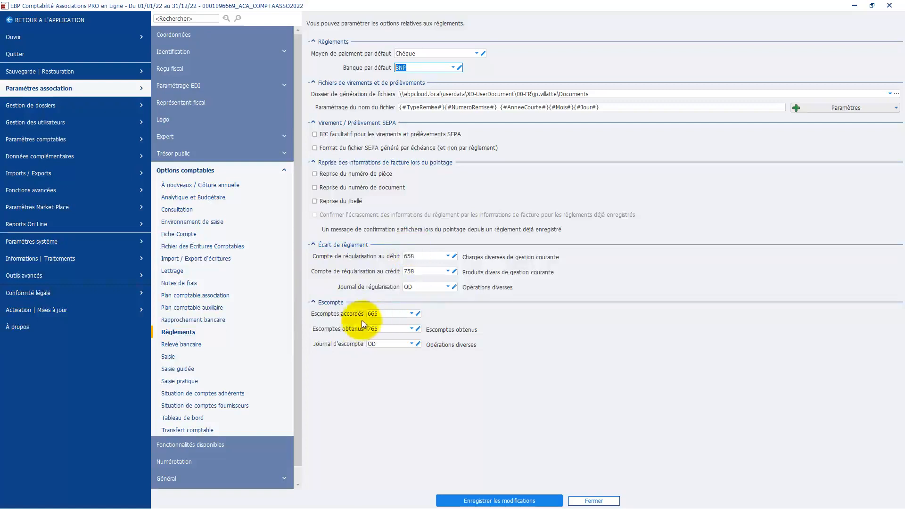
click(181, 347)
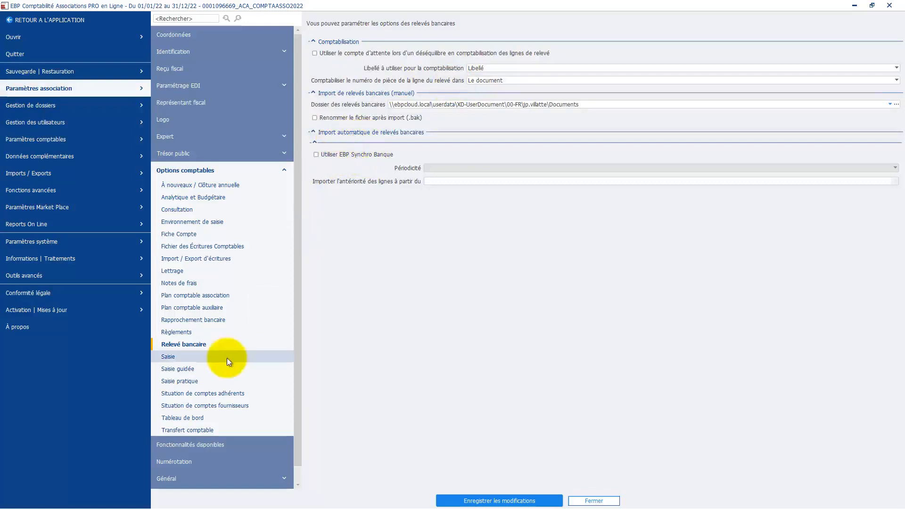
In the Saisie options, enable the alerts on amounts, accounts, duplicate manually numbered piece numbers and duplicate document numbers
click(183, 360)
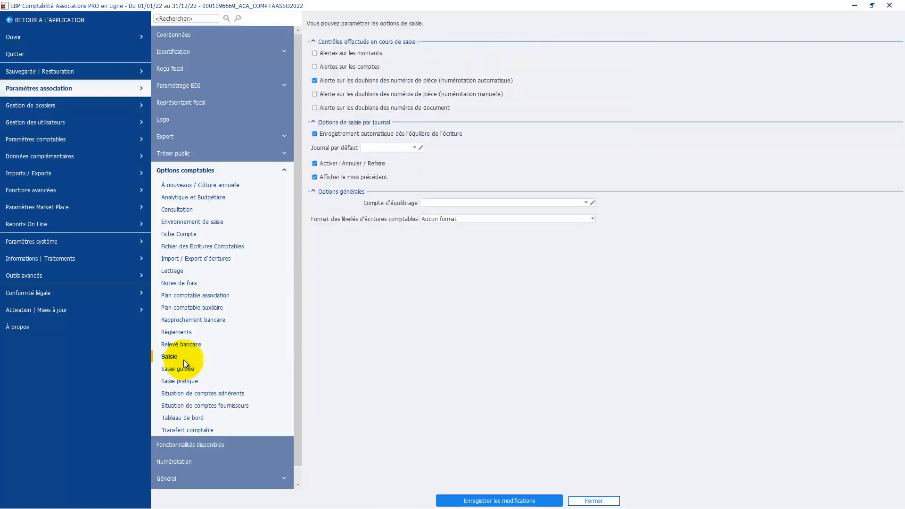
click(316, 53)
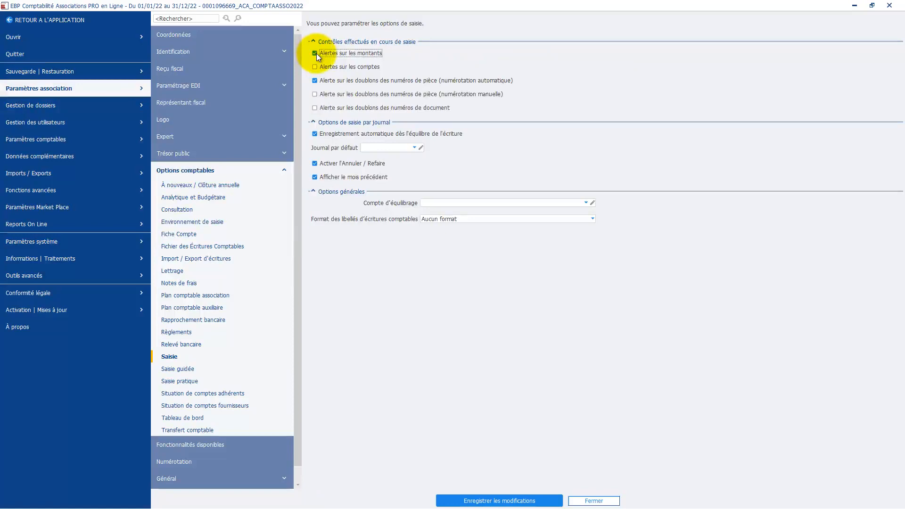
click(311, 70)
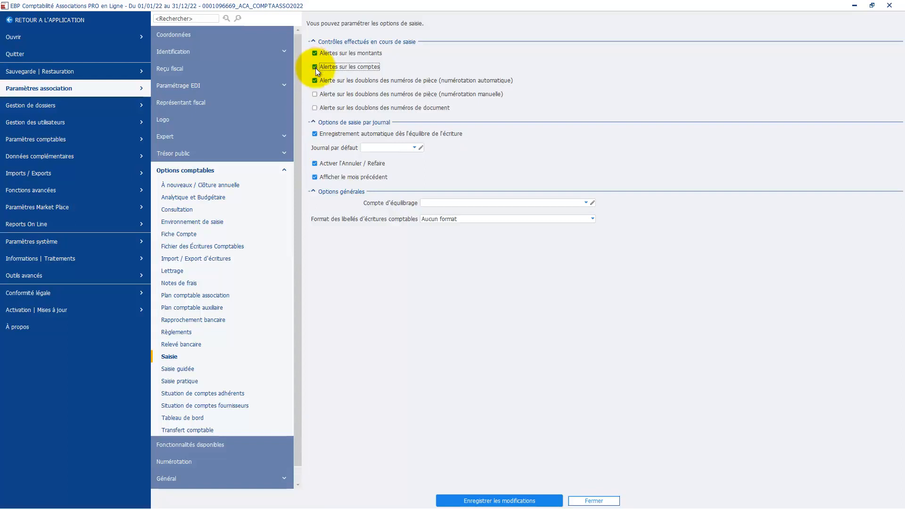
click(316, 94)
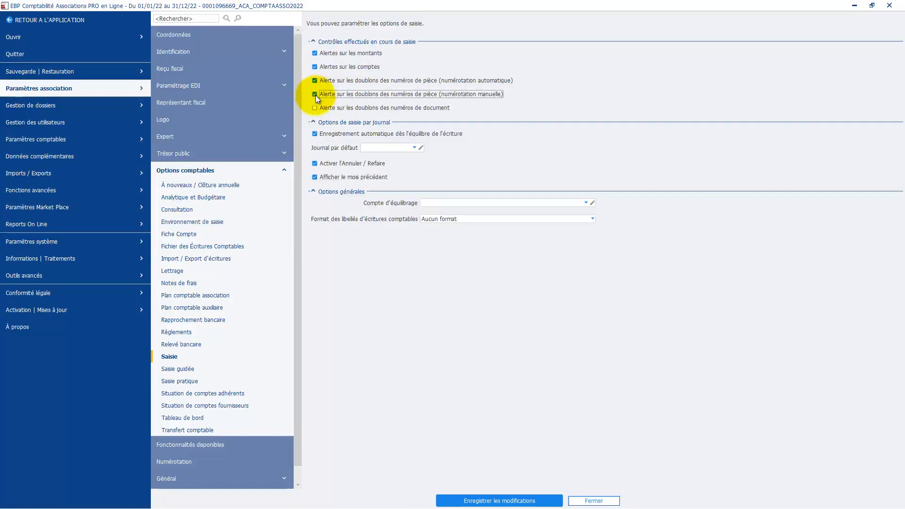
click(314, 109)
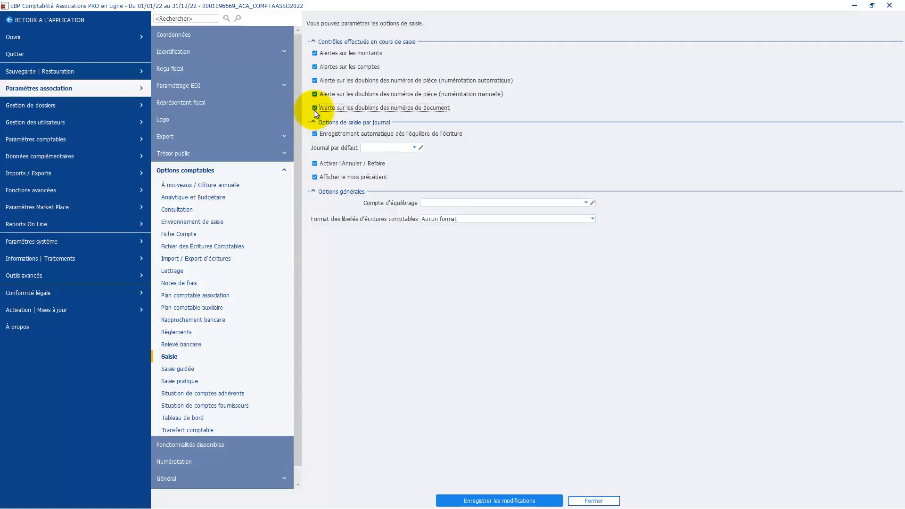
In the Saisie options, set Journal par défaut to AC and Compte d'équilibrage to 471, keeping Aucun format for entry labels
click(416, 147)
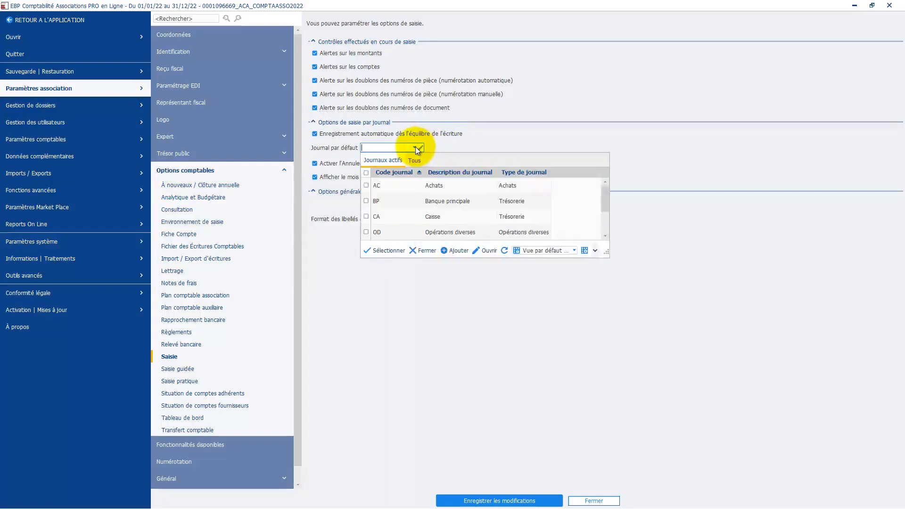
double_click(389, 187)
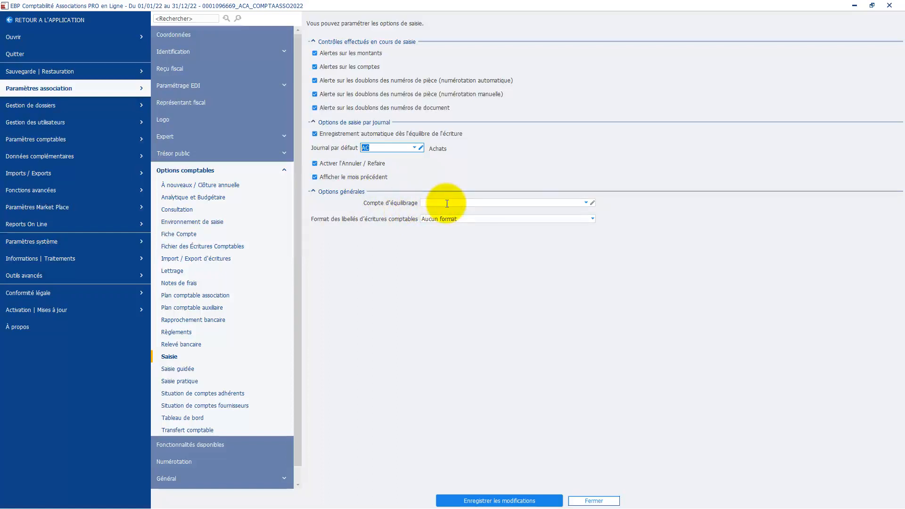
click(553, 204)
text(471)
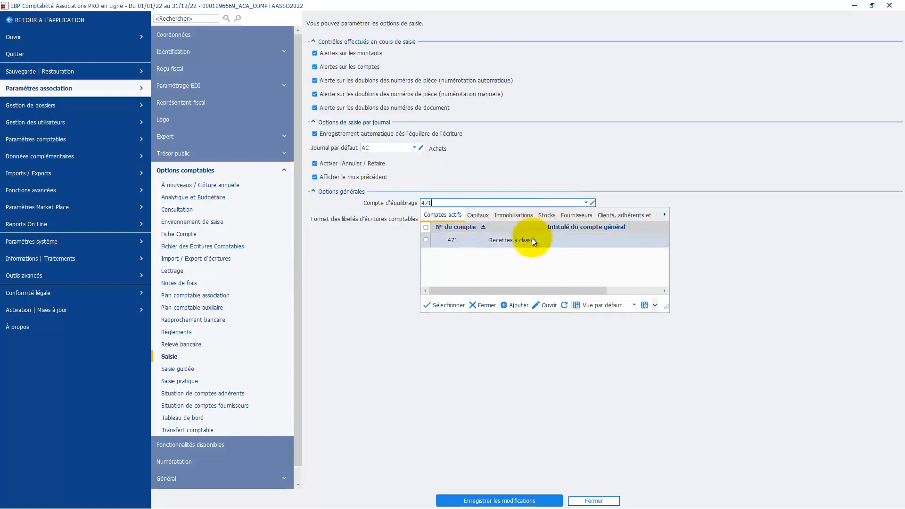
click(530, 241)
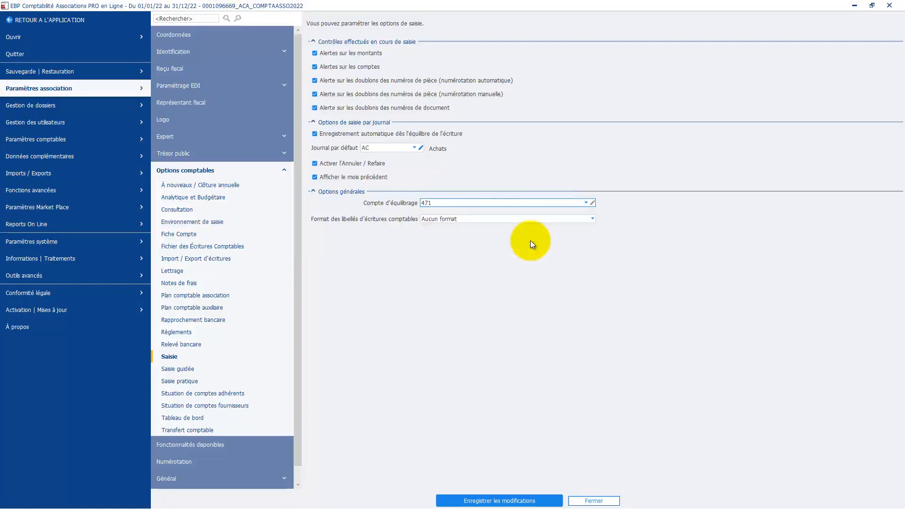
click(437, 219)
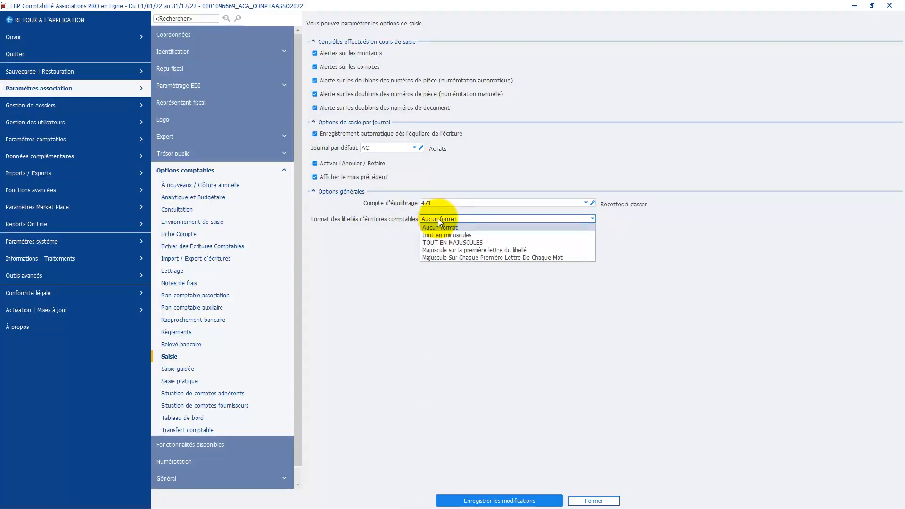
click(389, 216)
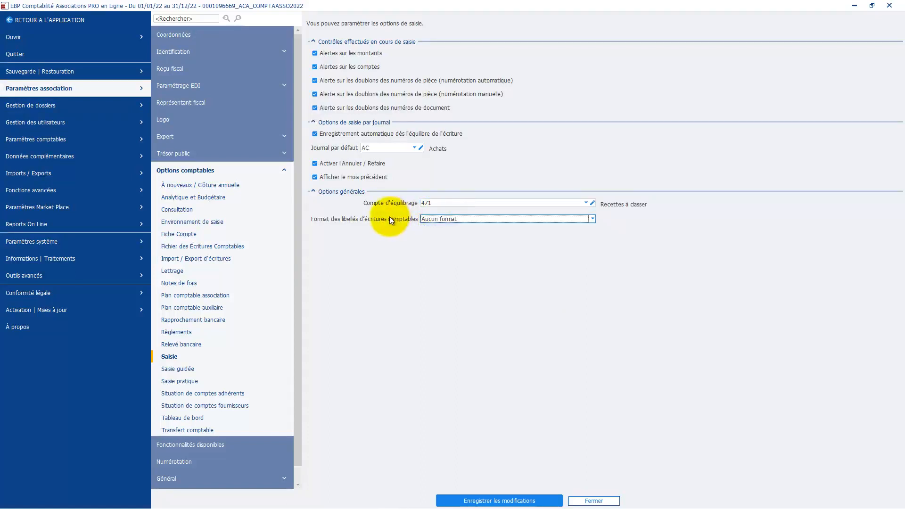
In the Saisie guidée options, set Compte de remplacement to 471 and enable using the balancing account from Saisie
click(183, 371)
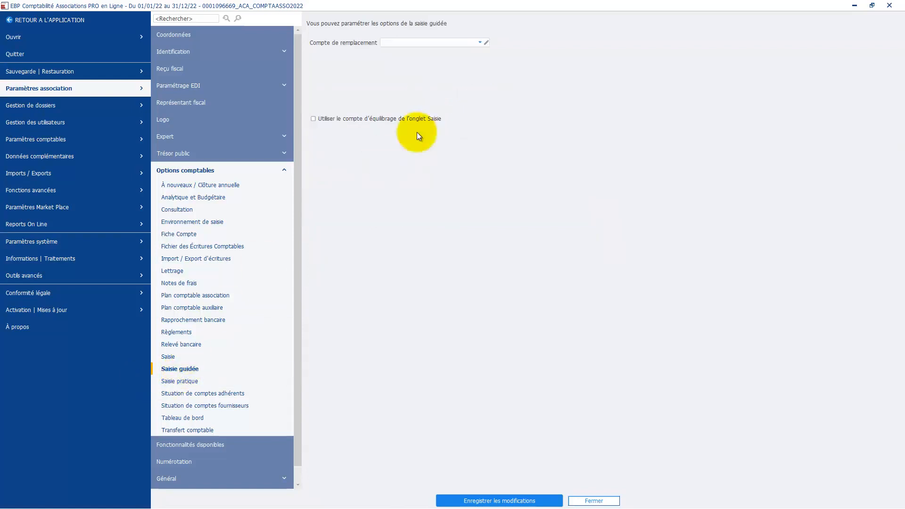
click(464, 44)
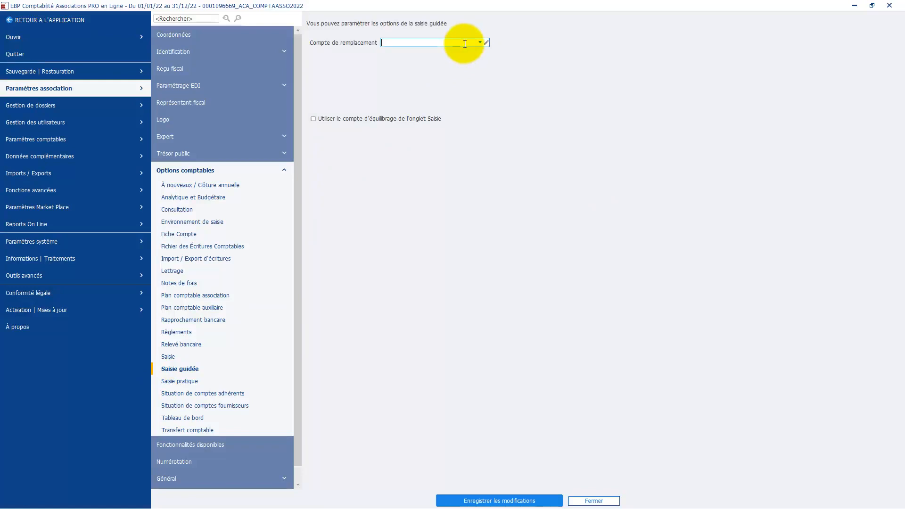
text(471)
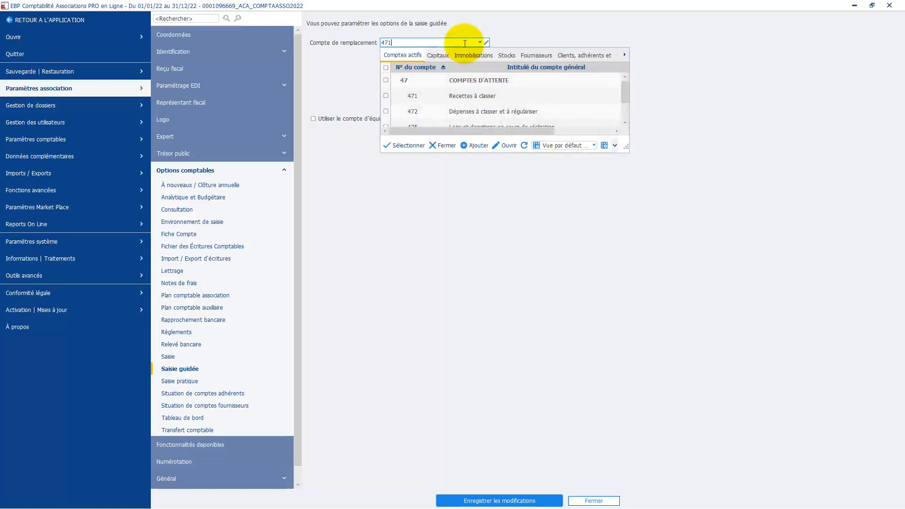
click(440, 81)
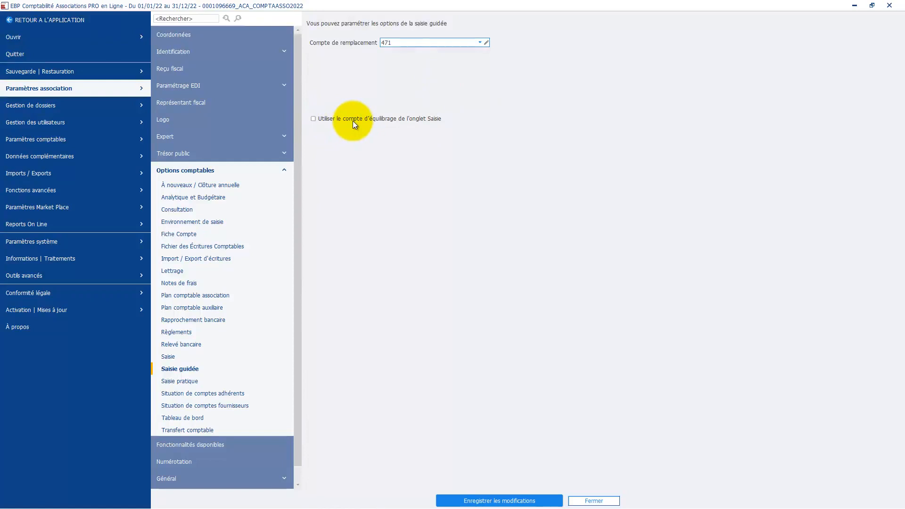
click(314, 119)
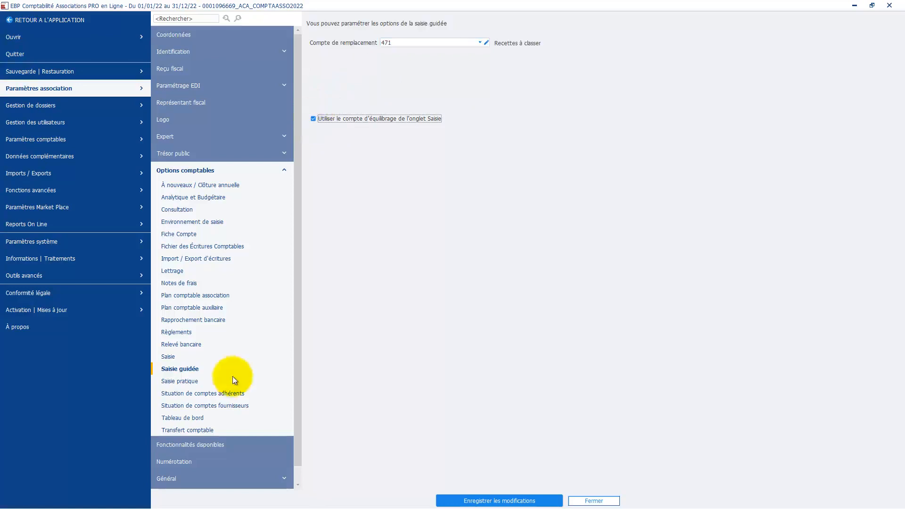
Review the options for Saisie pratique, Situation de comptes adhérents, Situation de comptes fournisseurs and Tableau de bord
click(202, 380)
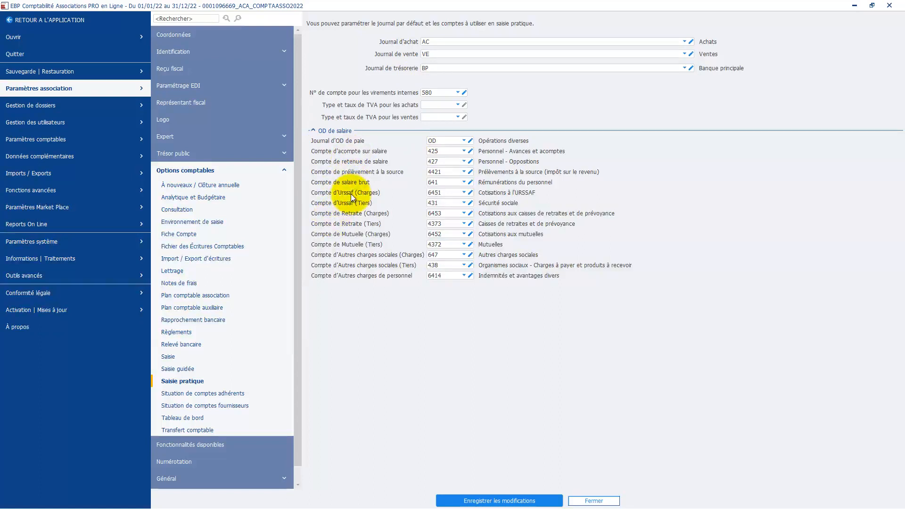
click(193, 396)
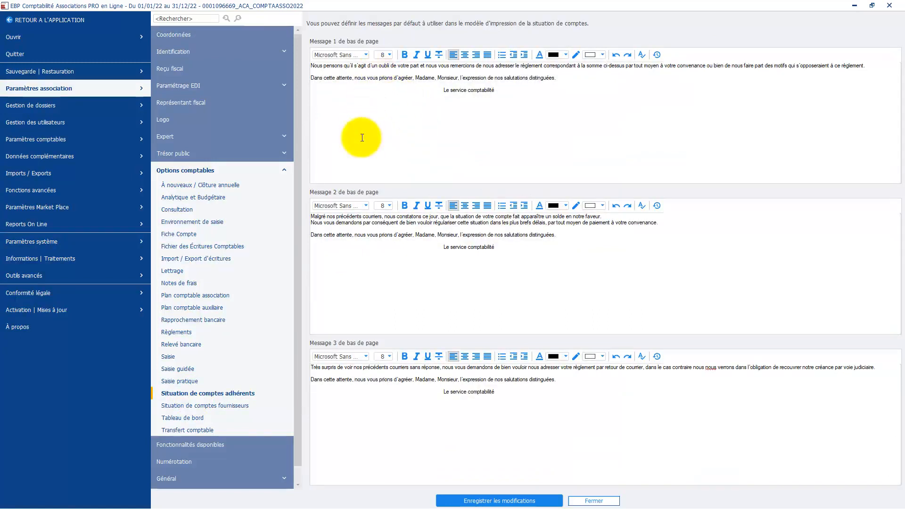
click(347, 145)
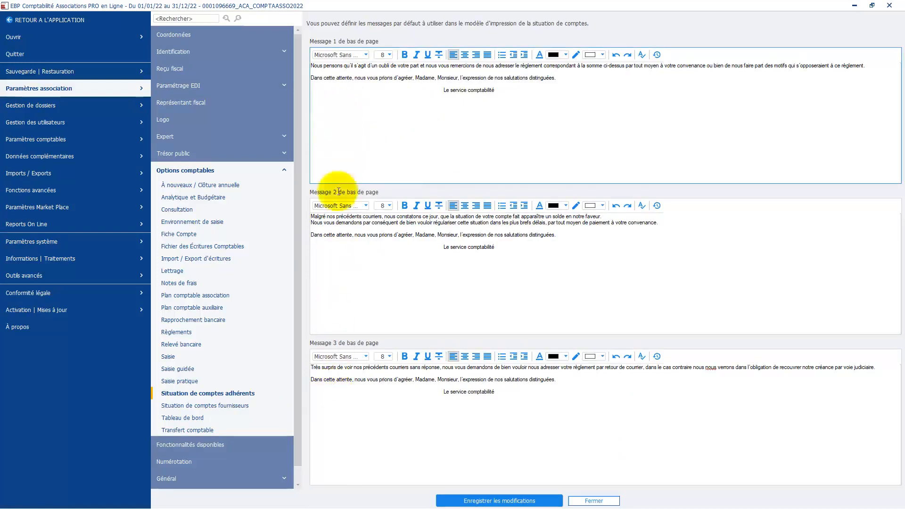
click(211, 407)
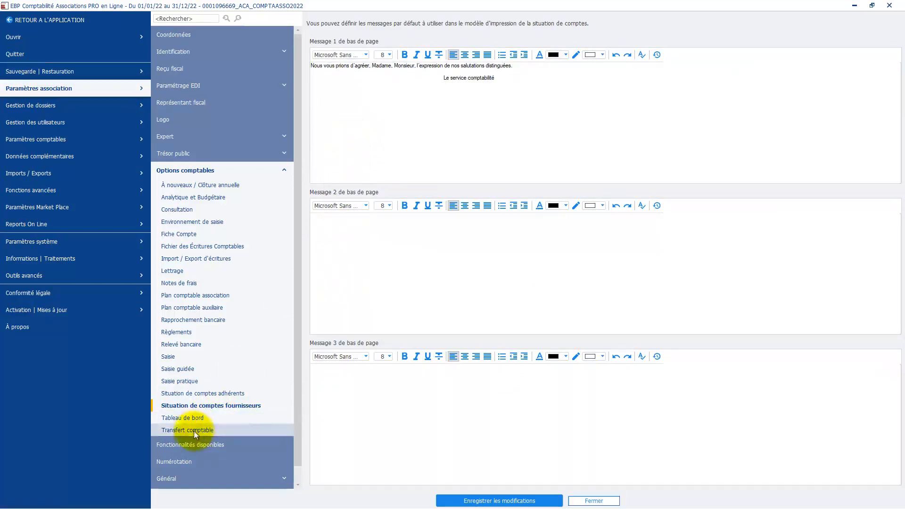
click(187, 417)
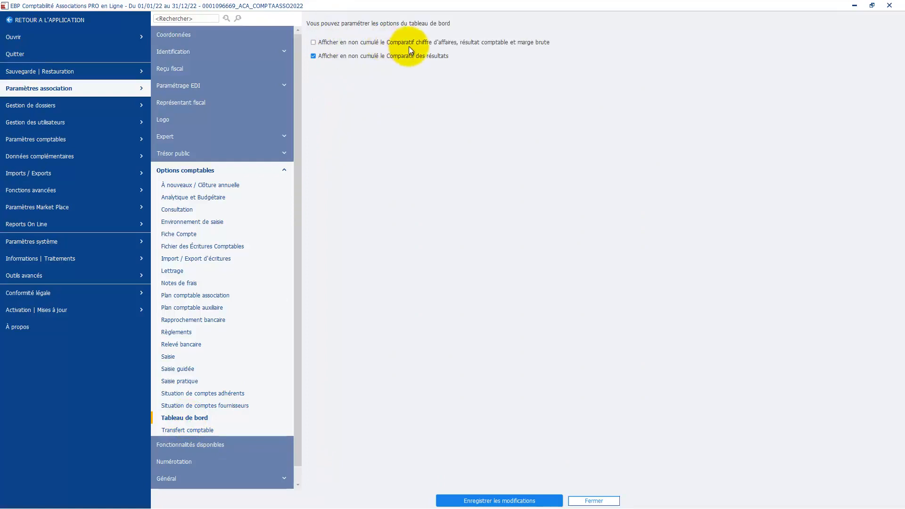
Check the Transfert comptable options, including the statuses available for transferred entries, and save the modified association settings
click(178, 431)
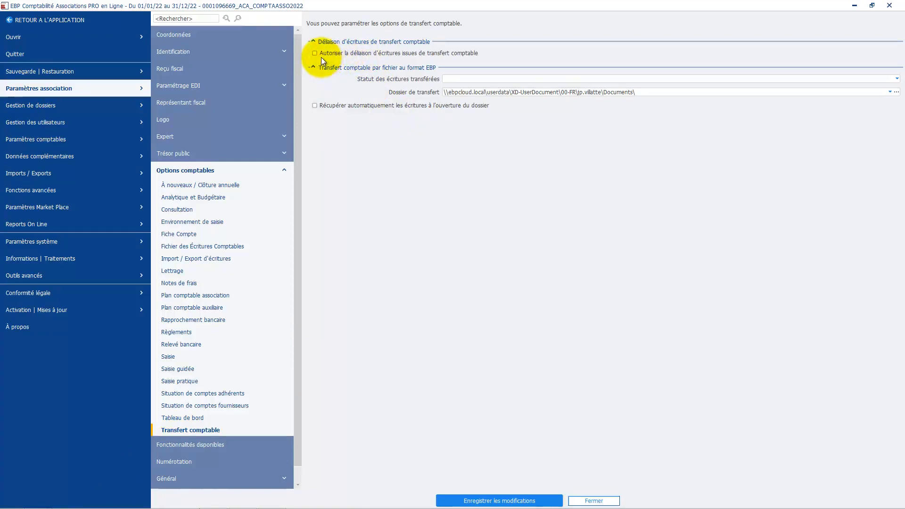
mouse_move(317, 55)
click(476, 79)
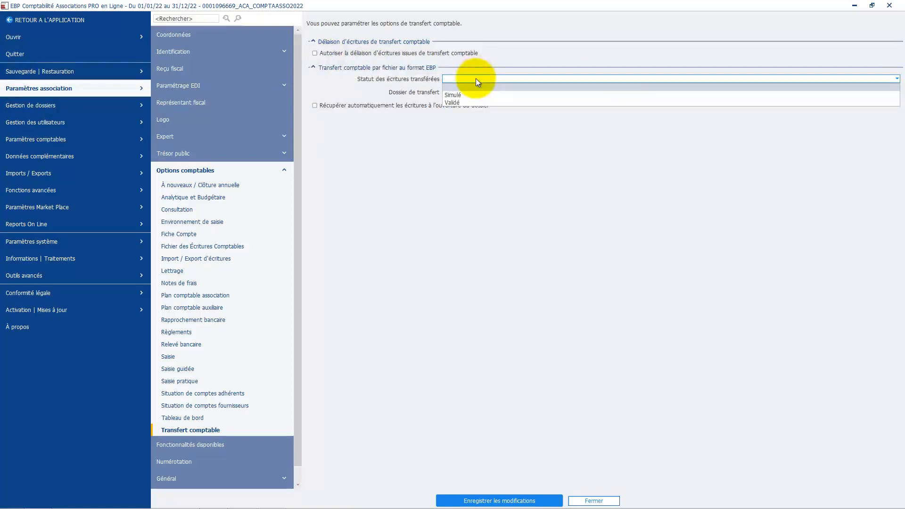
click(374, 131)
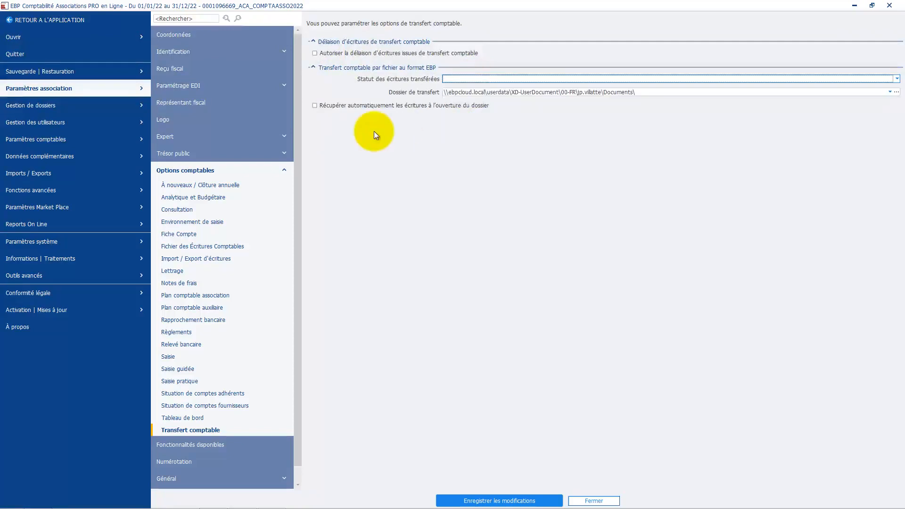
click(348, 105)
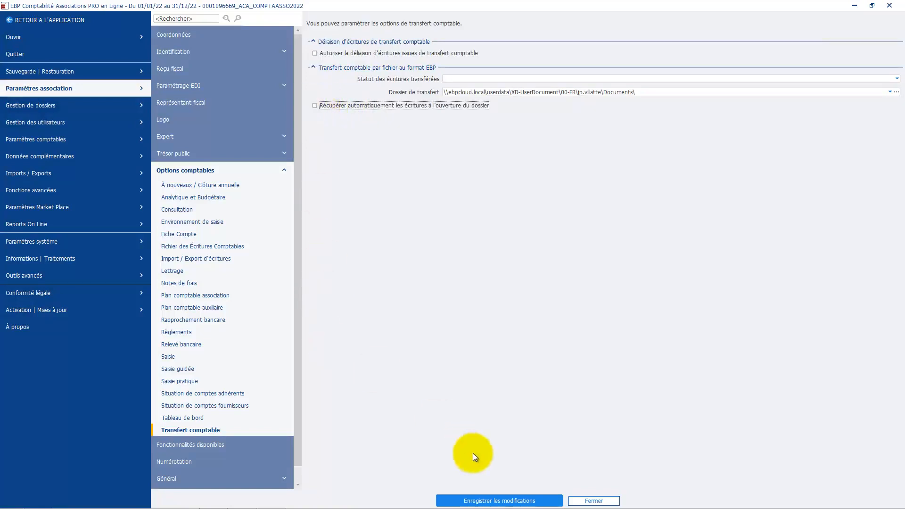
click(504, 501)
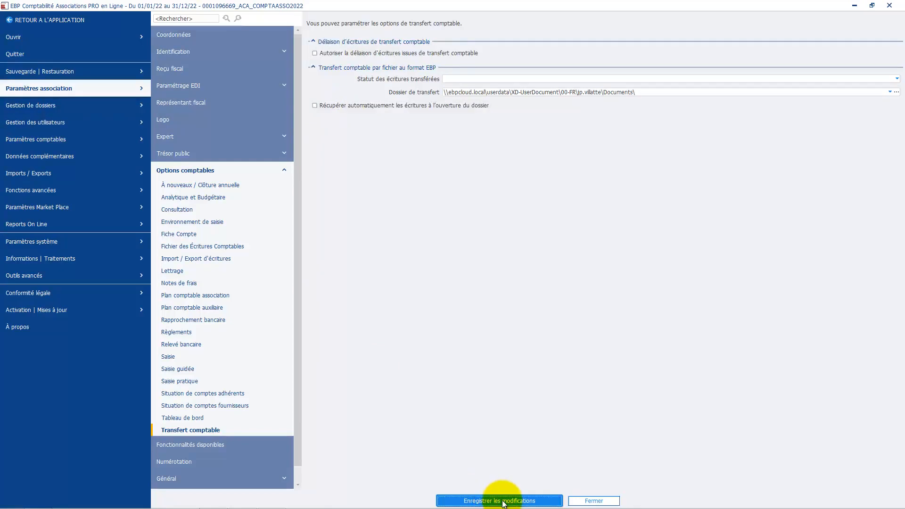